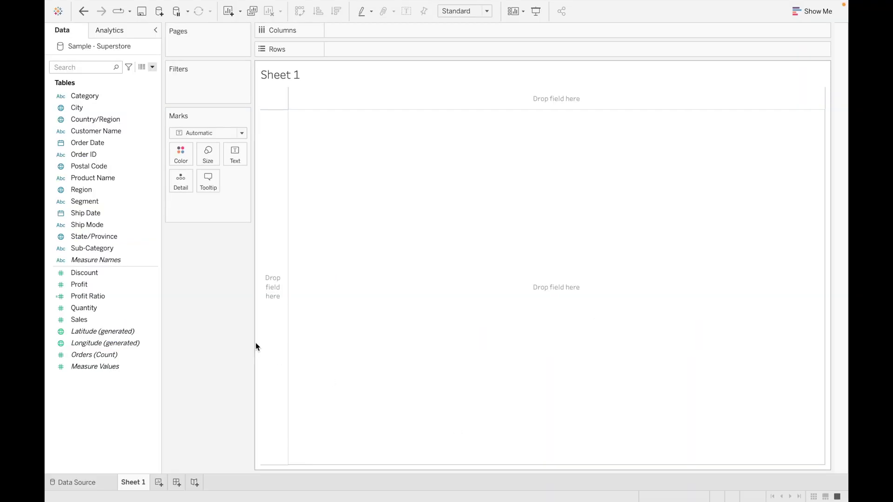
Step: Build a table on Sheet 1 listing every Customer Name with its total Sales
{"action": "left_click", "coordinate": [110, 133]}
{"action": "double_click", "coordinate": [109, 130]}
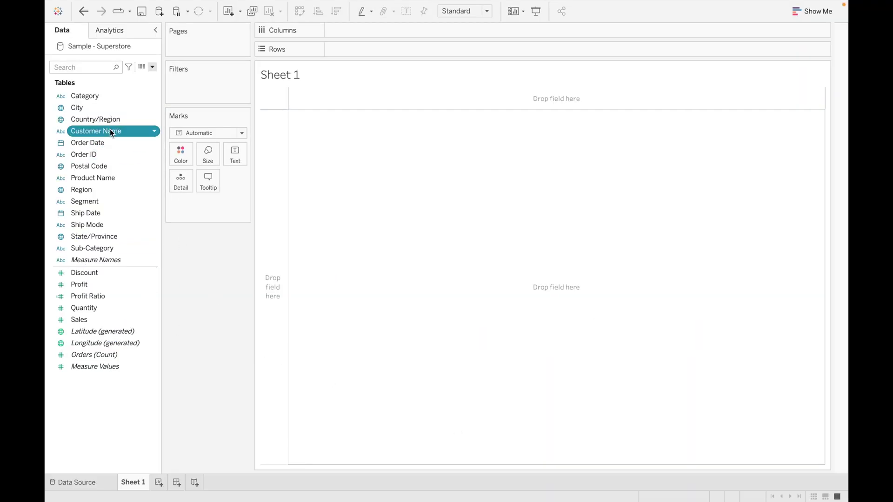
{"action": "left_click", "coordinate": [97, 320]}
{"action": "double_click", "coordinate": [98, 319]}
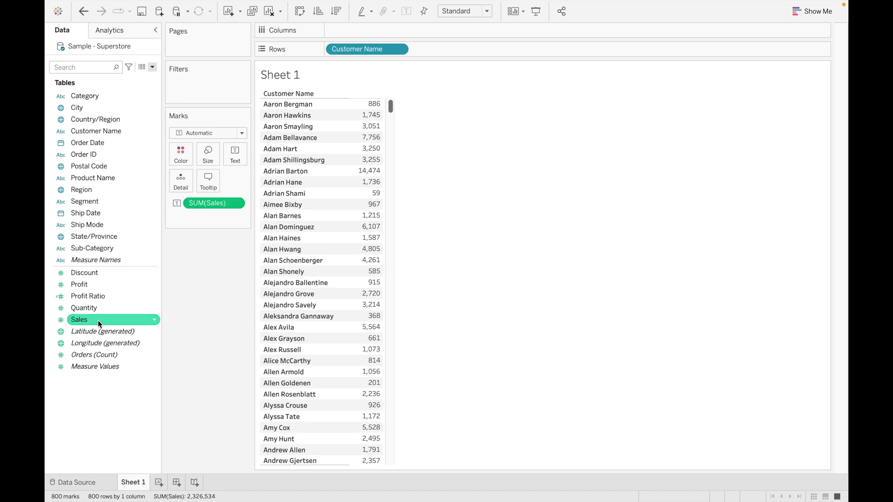
{"action": "left_click", "coordinate": [141, 193]}
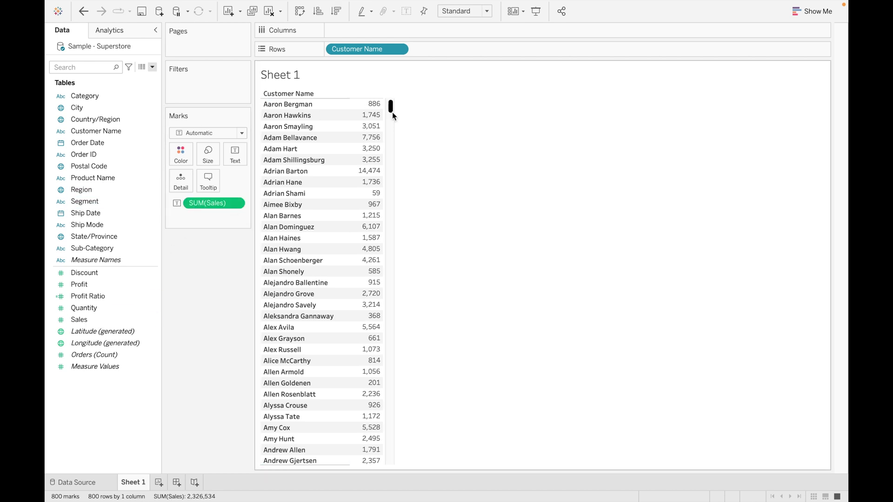
{"action": "left_click", "coordinate": [86, 251]}
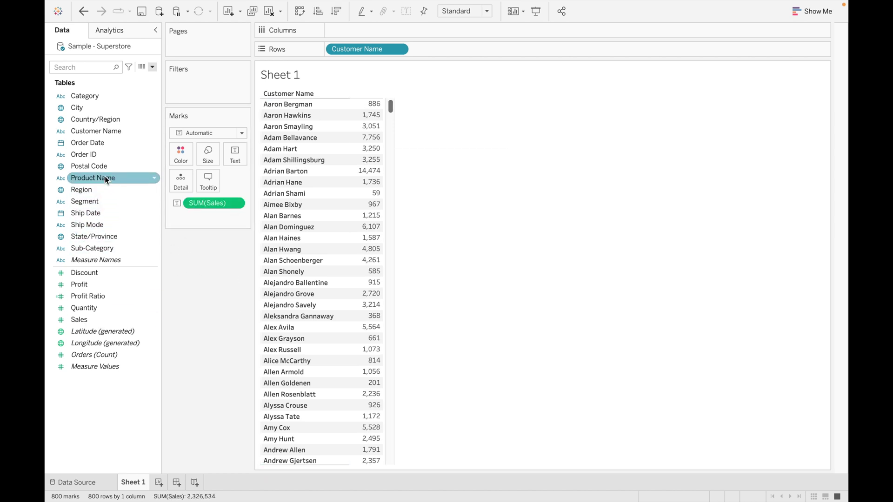
Step: Add a Customer Name filter keeping all customers, then toggle it into and out of context
{"action": "left_click_drag", "start_coordinate": [109, 135], "coordinate": [215, 88]}
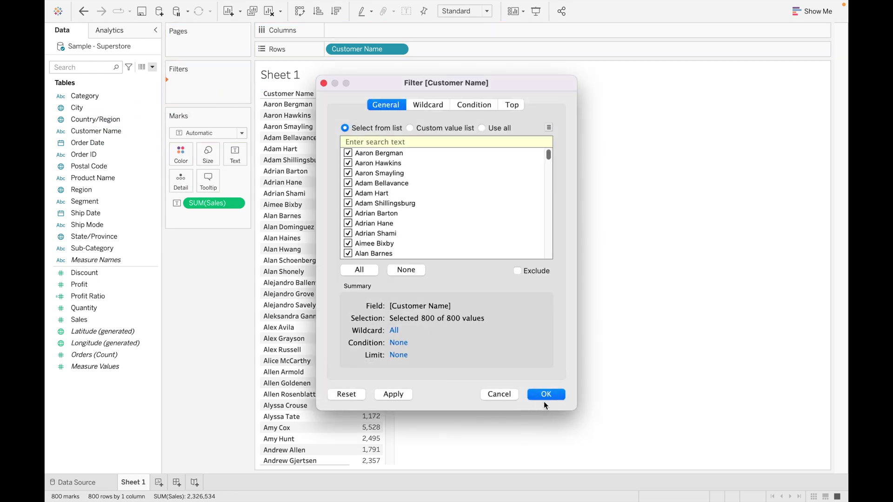
{"action": "left_click", "coordinate": [547, 395]}
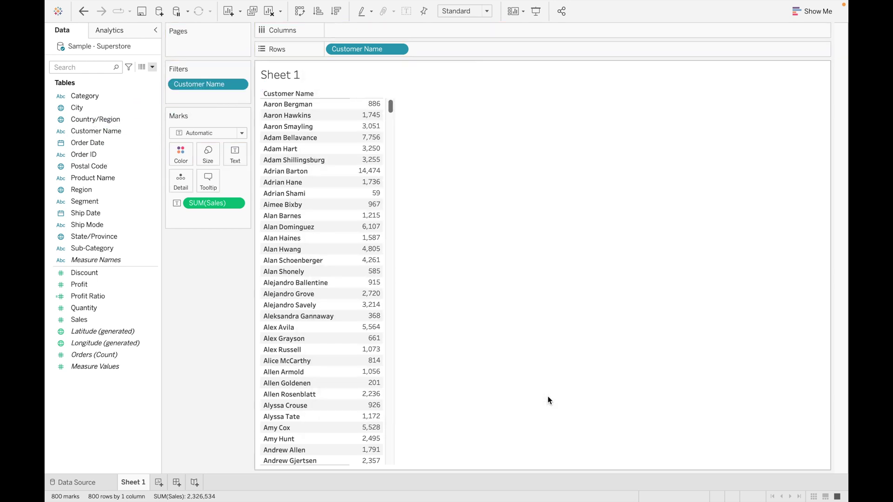
{"action": "left_click", "coordinate": [239, 85]}
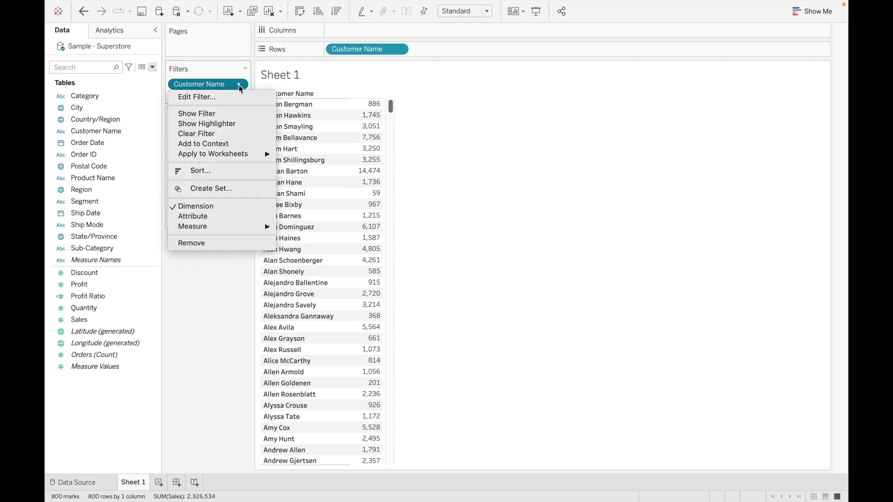
{"action": "left_click", "coordinate": [228, 147]}
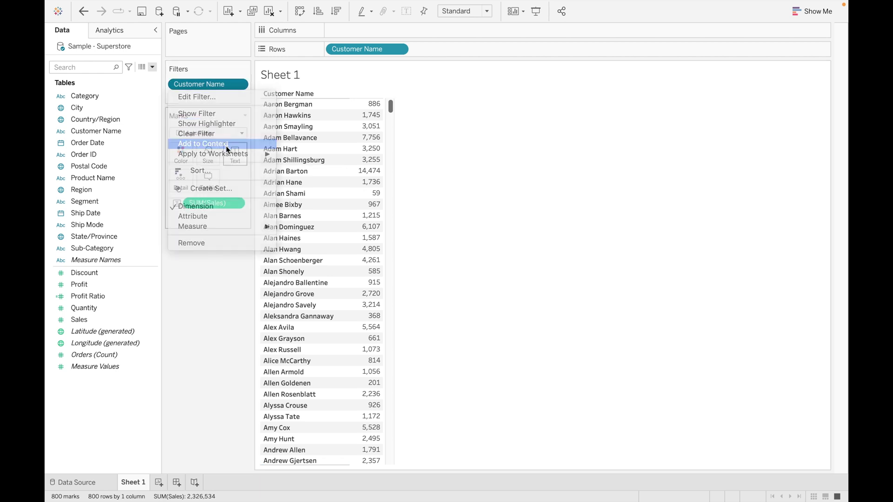
{"action": "left_click", "coordinate": [239, 84]}
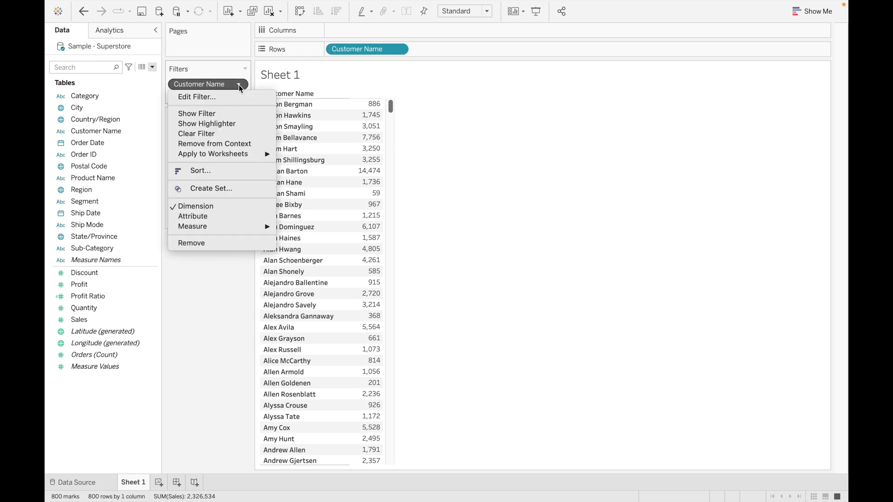
{"action": "left_click", "coordinate": [241, 144]}
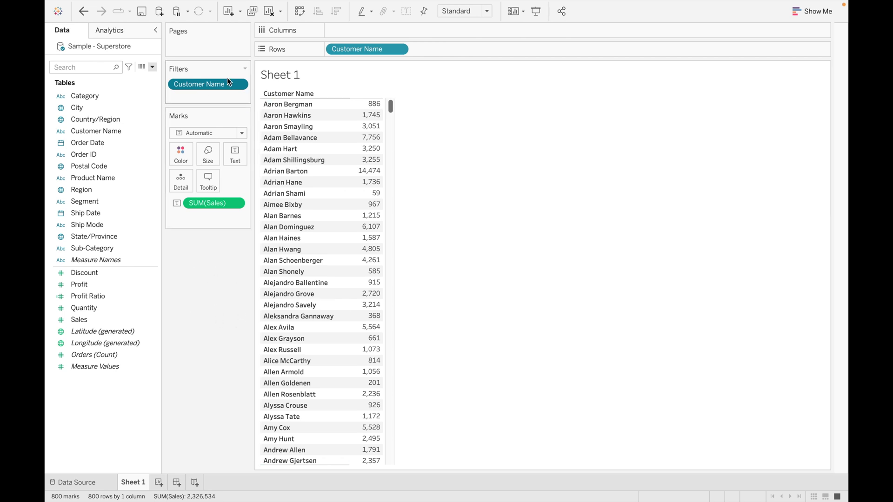
Step: Set the Customer Name filter to keep the Top 10 customers by Sum of Sales
{"action": "left_click", "coordinate": [239, 85]}
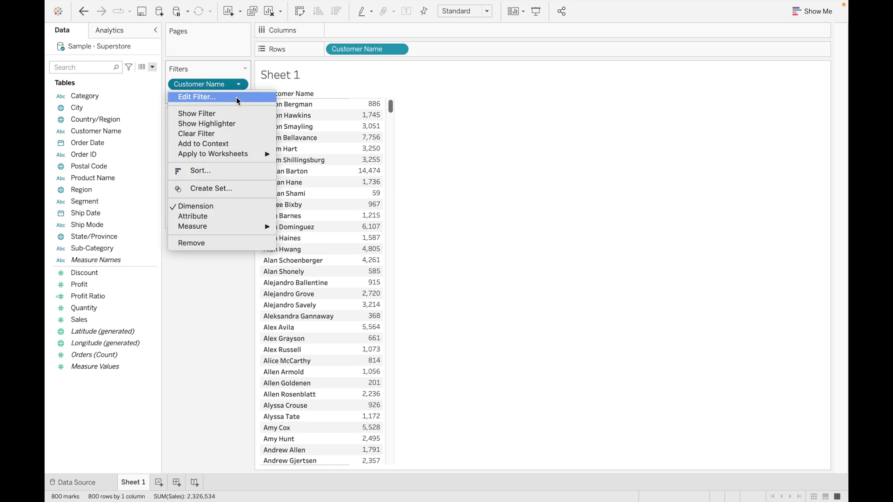
{"action": "left_click", "coordinate": [234, 96]}
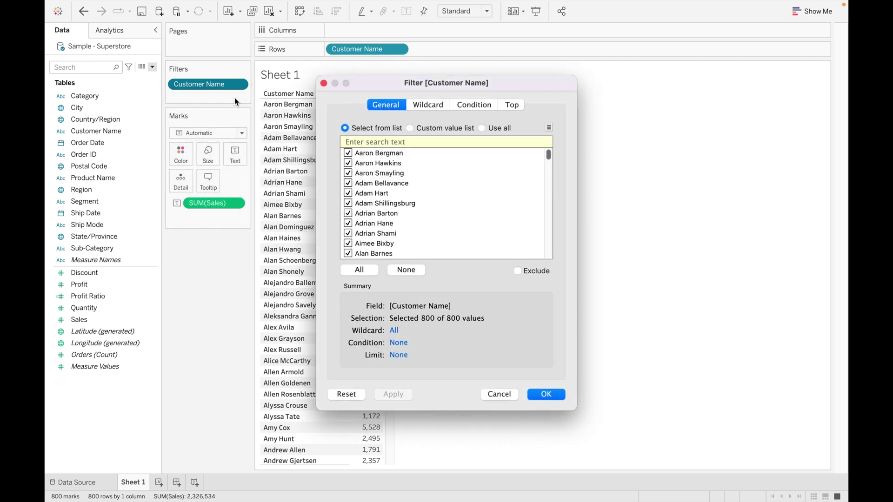
{"action": "left_click", "coordinate": [512, 105]}
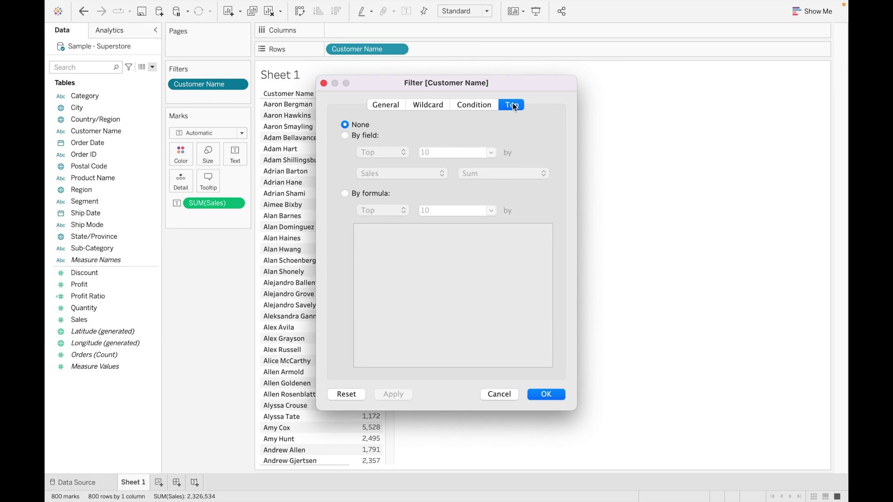
{"action": "left_click", "coordinate": [345, 135]}
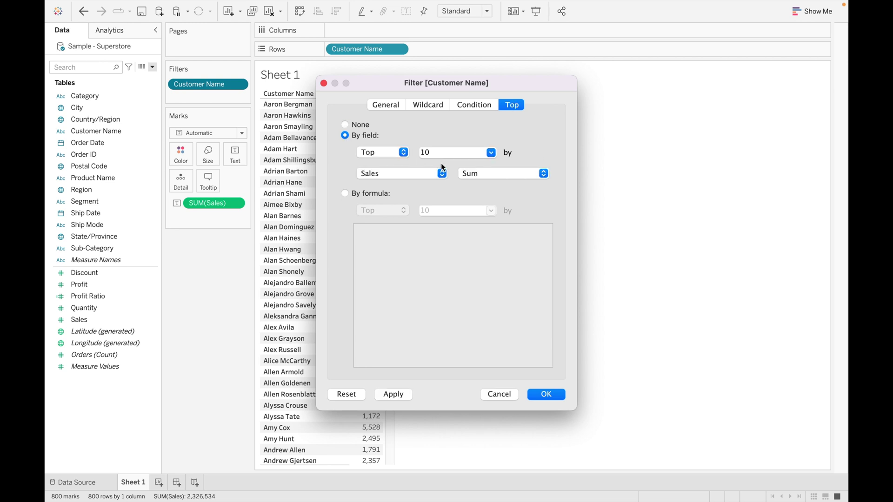
{"action": "left_click", "coordinate": [456, 151]}
{"action": "left_click", "coordinate": [555, 393]}
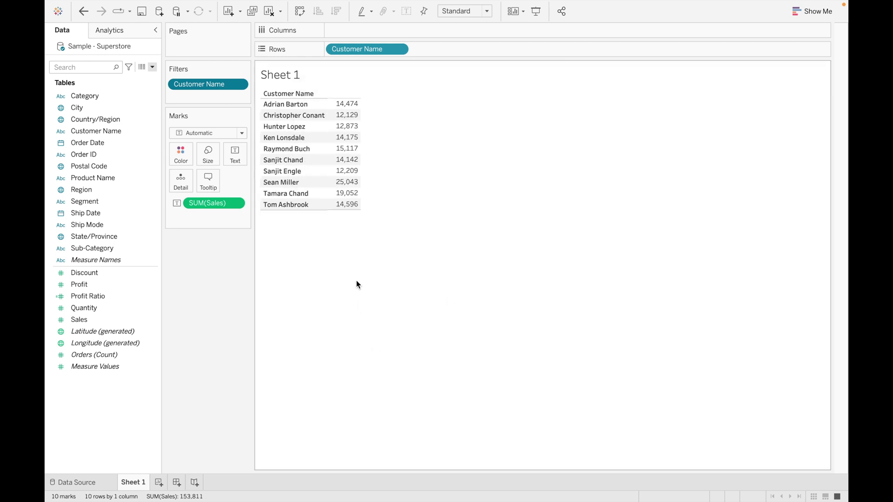
{"action": "mouse_move", "coordinate": [354, 154]}
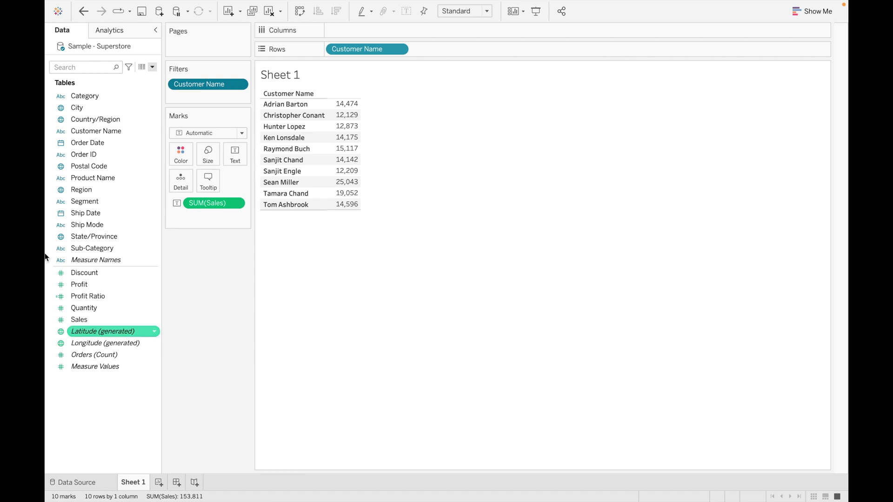
Step: Filter by Category with all three categories included and show its filter card on the sheet
{"action": "left_click_drag", "start_coordinate": [82, 95], "coordinate": [194, 95]}
{"action": "left_click", "coordinate": [367, 270]}
{"action": "left_click", "coordinate": [554, 394]}
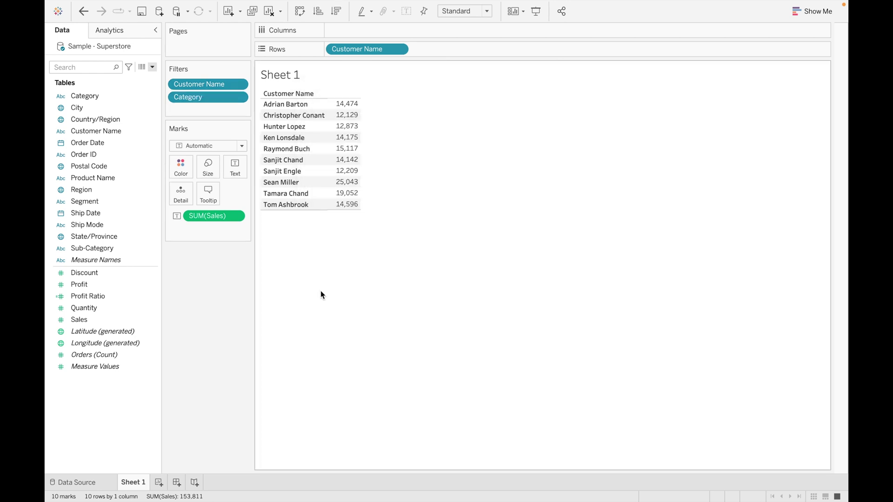
{"action": "left_click", "coordinate": [239, 96]}
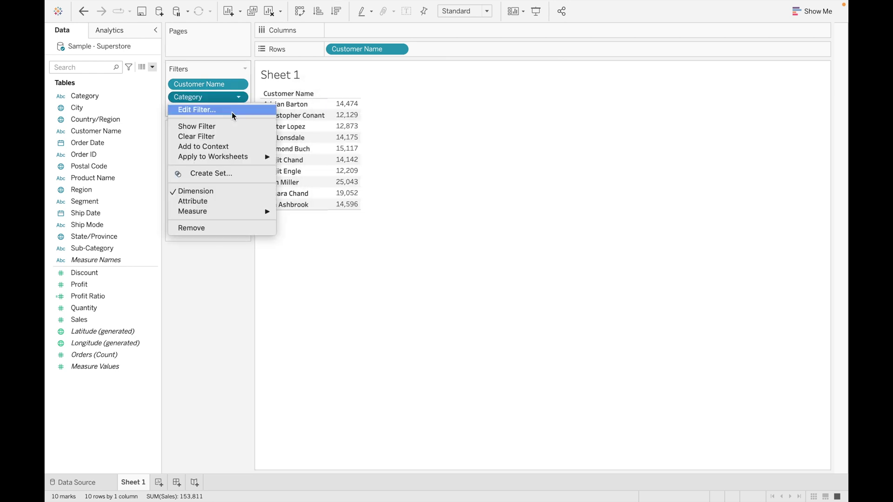
{"action": "left_click", "coordinate": [232, 113]}
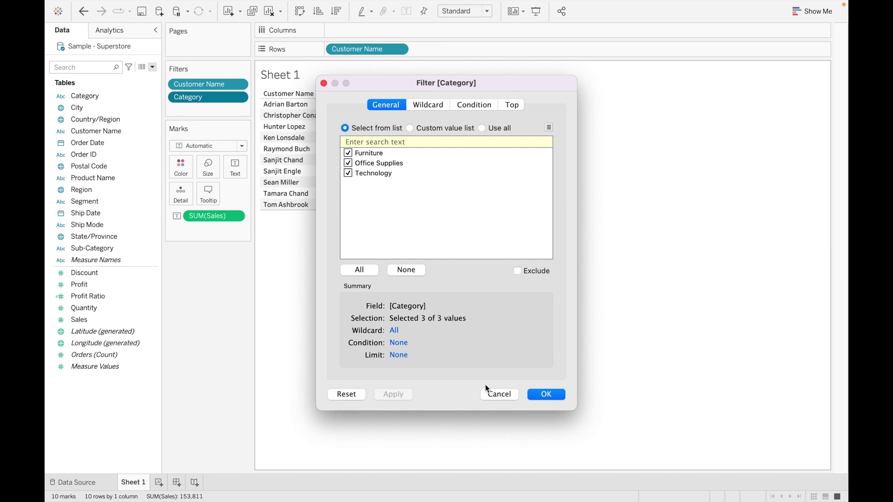
{"action": "left_click", "coordinate": [539, 394]}
{"action": "left_click", "coordinate": [241, 97]}
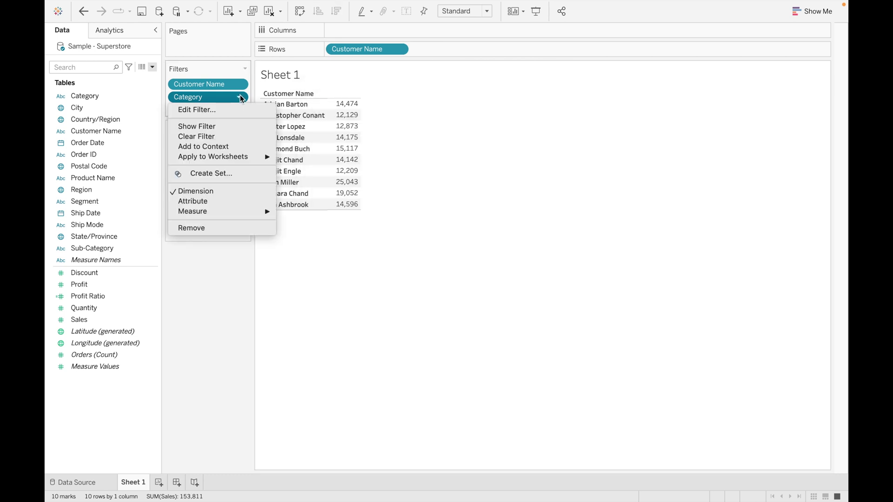
{"action": "left_click", "coordinate": [221, 124]}
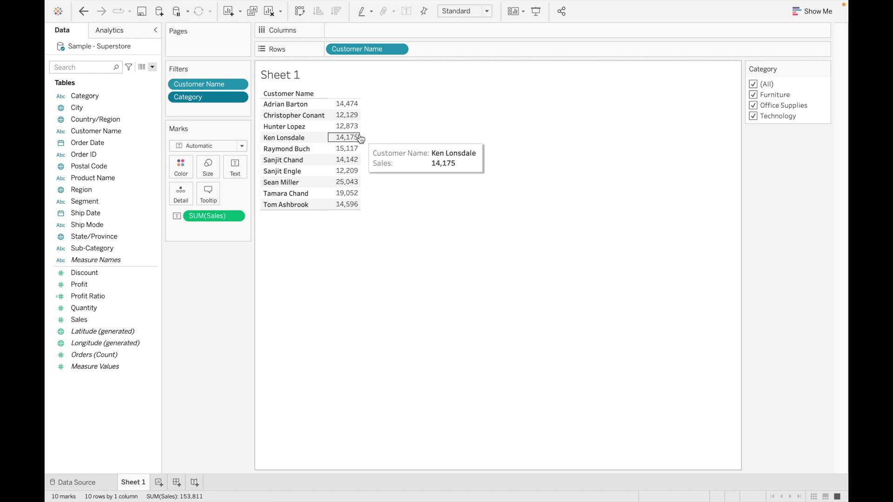
{"action": "mouse_move", "coordinate": [345, 107]}
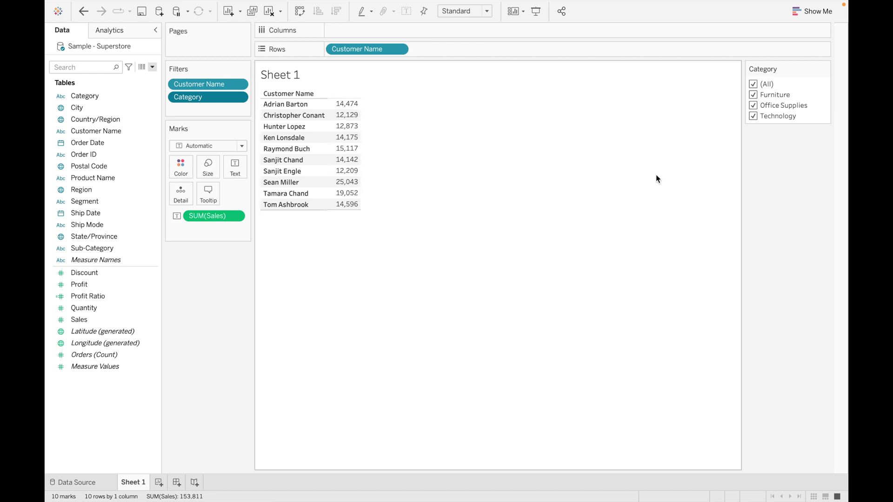
{"action": "left_click", "coordinate": [755, 83]}
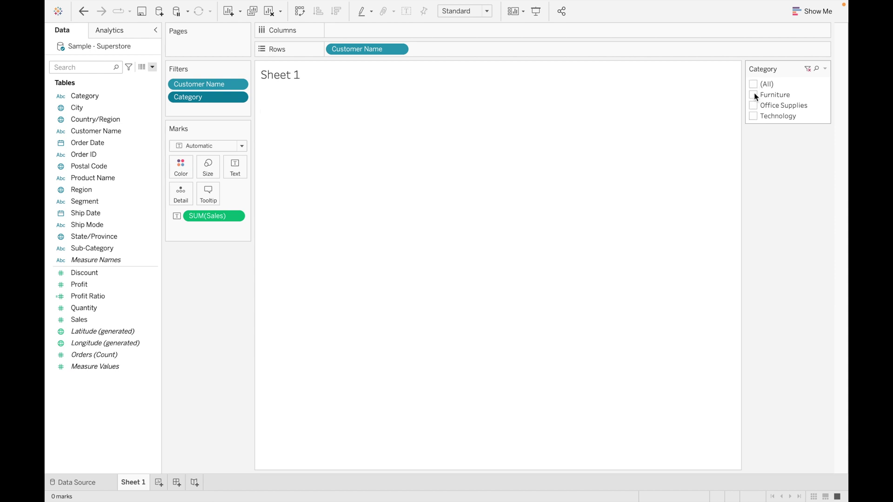
{"action": "left_click", "coordinate": [754, 95]}
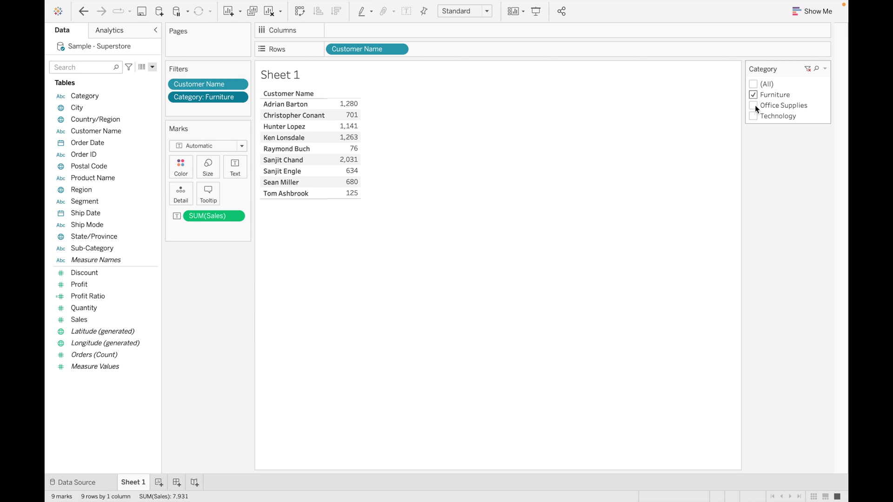
{"action": "left_click", "coordinate": [754, 105]}
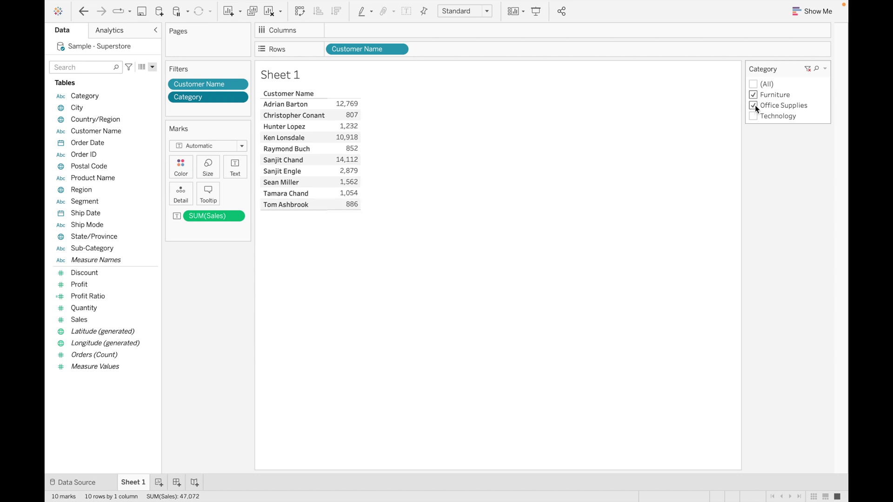
{"action": "left_click", "coordinate": [754, 116]}
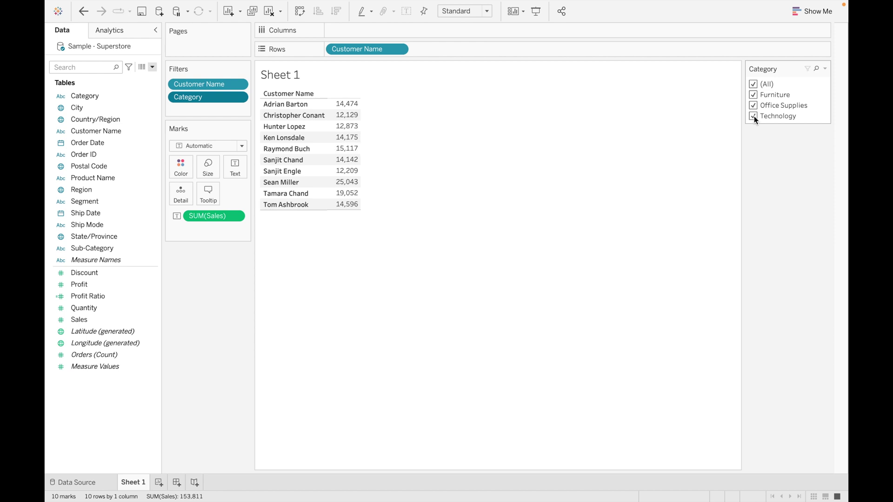
{"action": "left_click", "coordinate": [754, 105]}
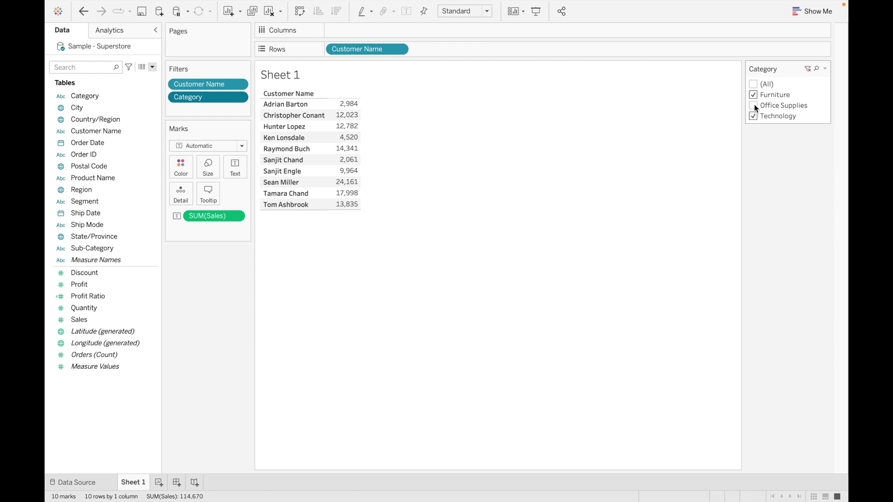
{"action": "left_click", "coordinate": [755, 95]}
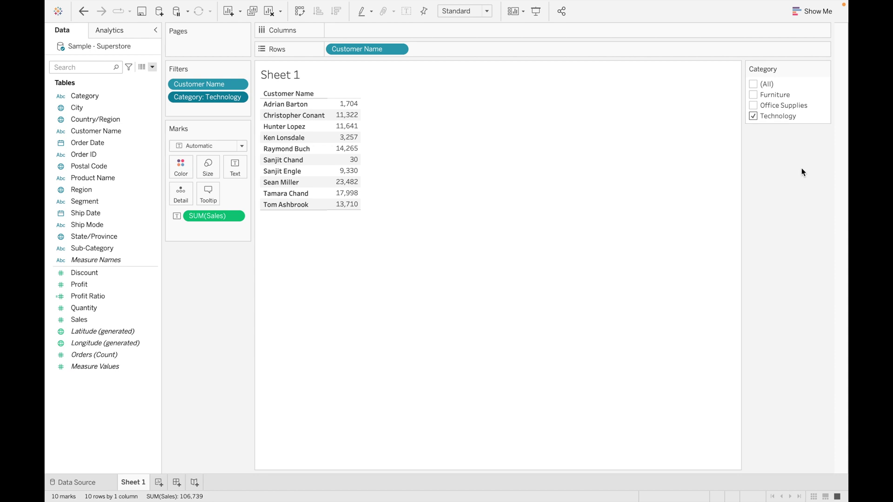
{"action": "left_click", "coordinate": [754, 95]}
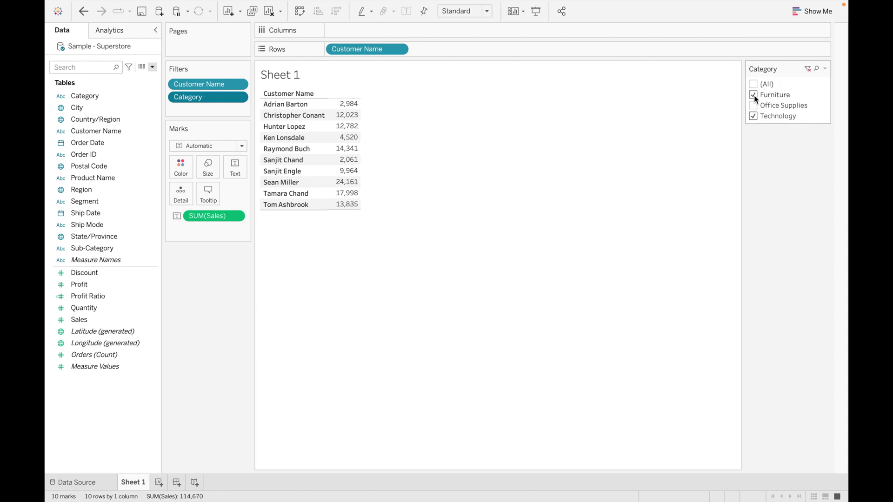
{"action": "left_click", "coordinate": [754, 104]}
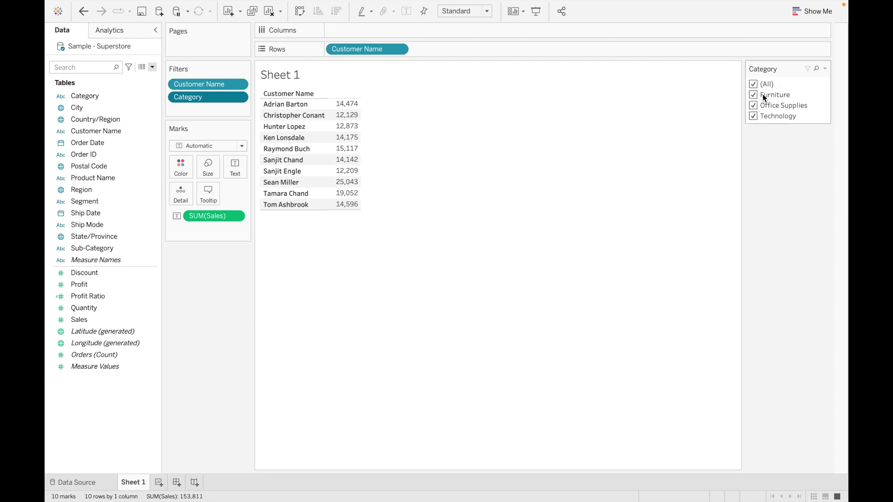
Step: Make the Category card Single Value (list) and step through Furniture, Office Supplies, then Technology
{"action": "left_click", "coordinate": [824, 69]}
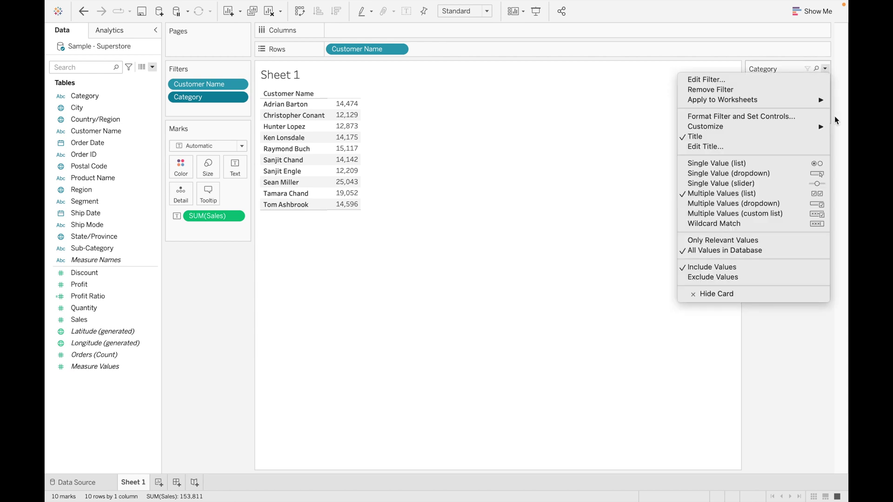
{"action": "left_click", "coordinate": [761, 164]}
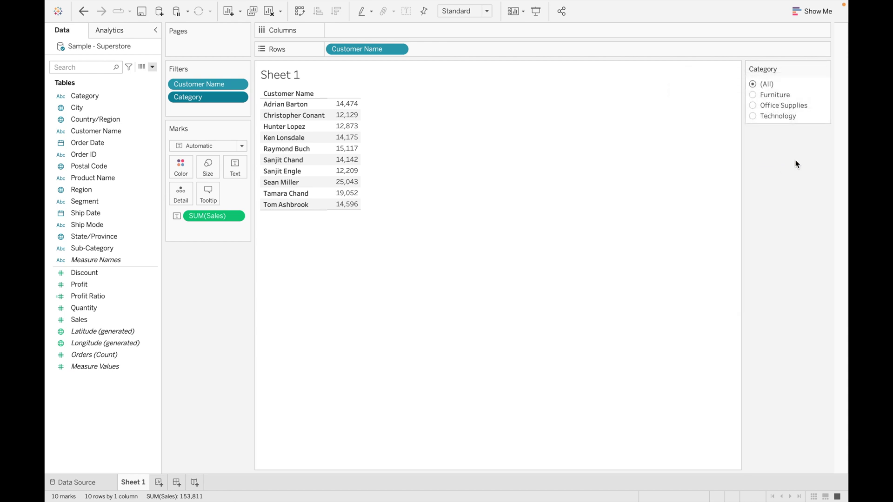
{"action": "left_click", "coordinate": [753, 95]}
{"action": "left_click", "coordinate": [753, 106]}
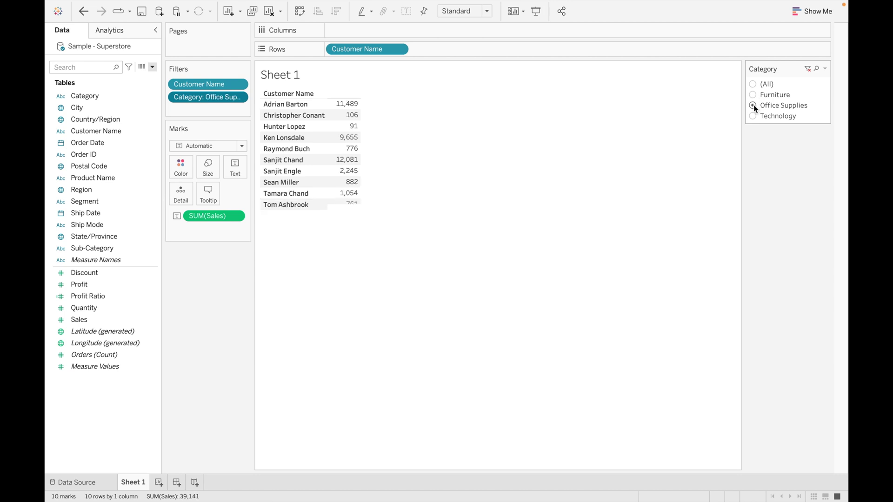
{"action": "left_click", "coordinate": [753, 117]}
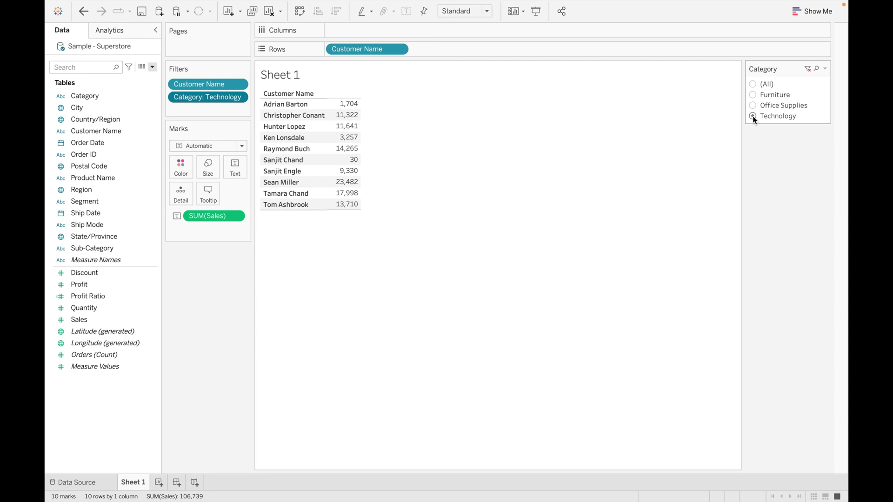
Step: Add Category to context, check each category's top 10 customers, and sort sales descending
{"action": "left_click", "coordinate": [241, 97]}
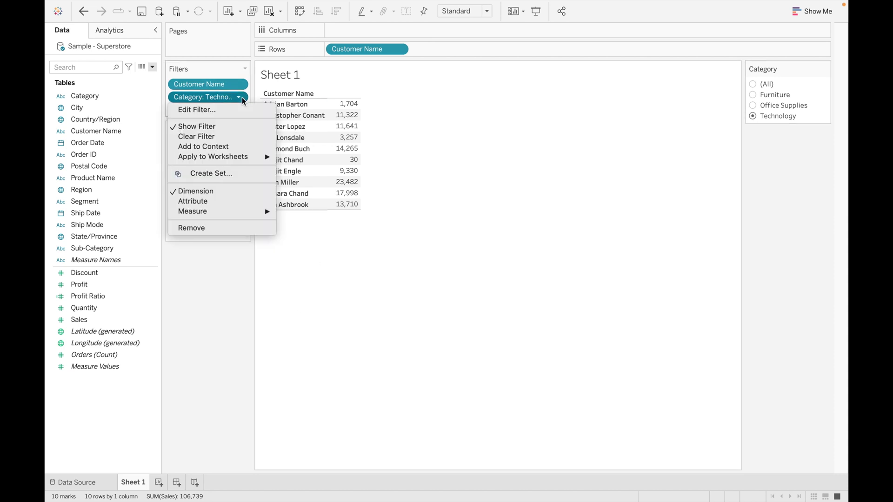
{"action": "left_click", "coordinate": [225, 145]}
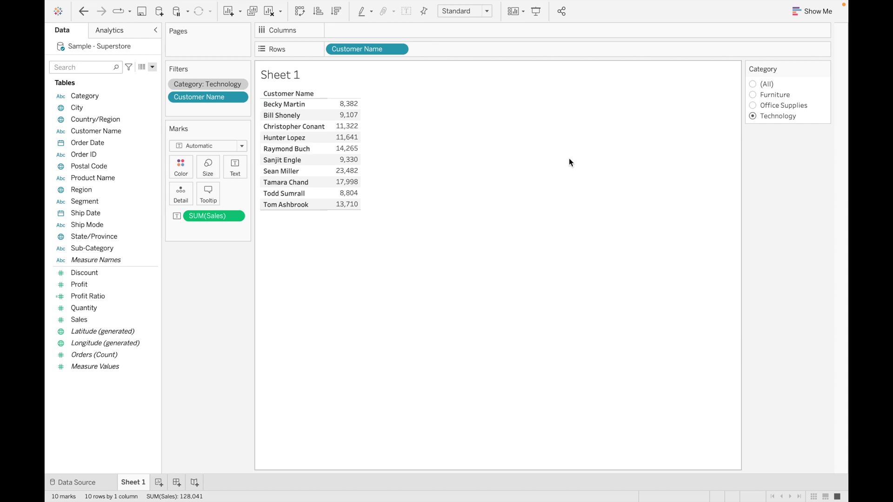
{"action": "left_click", "coordinate": [753, 95]}
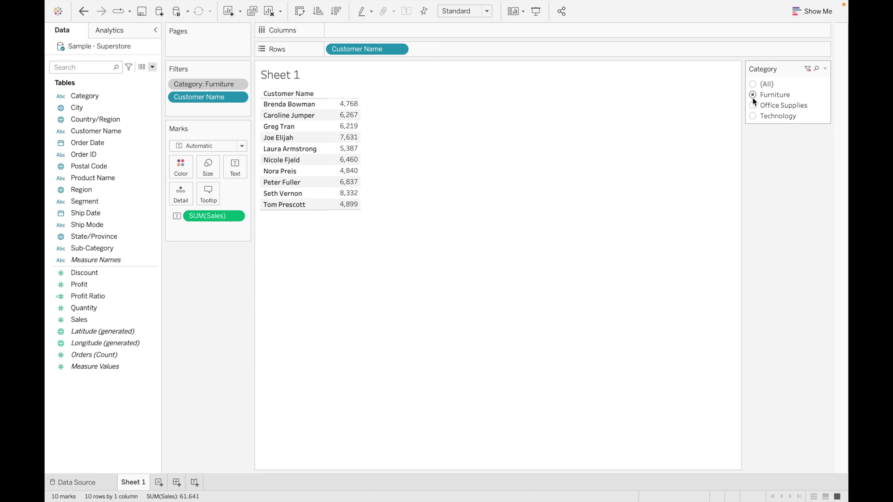
{"action": "left_click", "coordinate": [753, 106]}
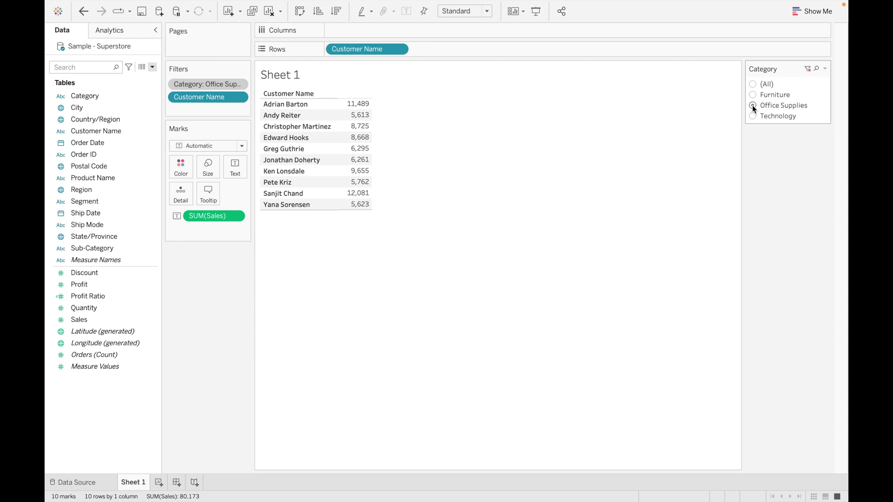
{"action": "left_click", "coordinate": [753, 117]}
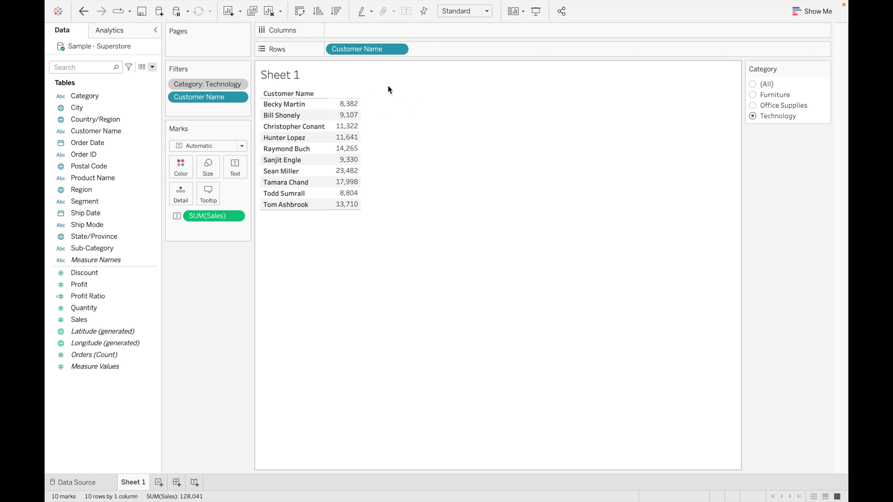
{"action": "left_click", "coordinate": [337, 11]}
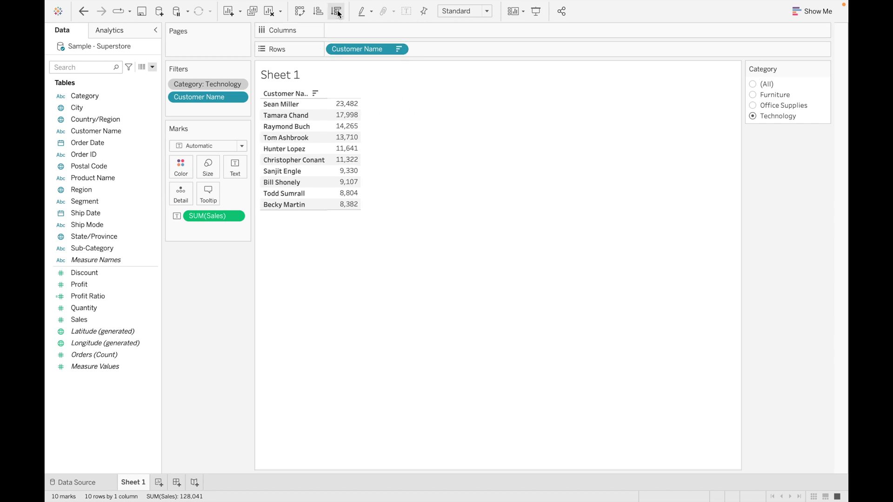
Step: Review top 10 customers for Furniture, Office Supplies and Technology, then create a new Sheet 2
{"action": "left_click", "coordinate": [753, 94]}
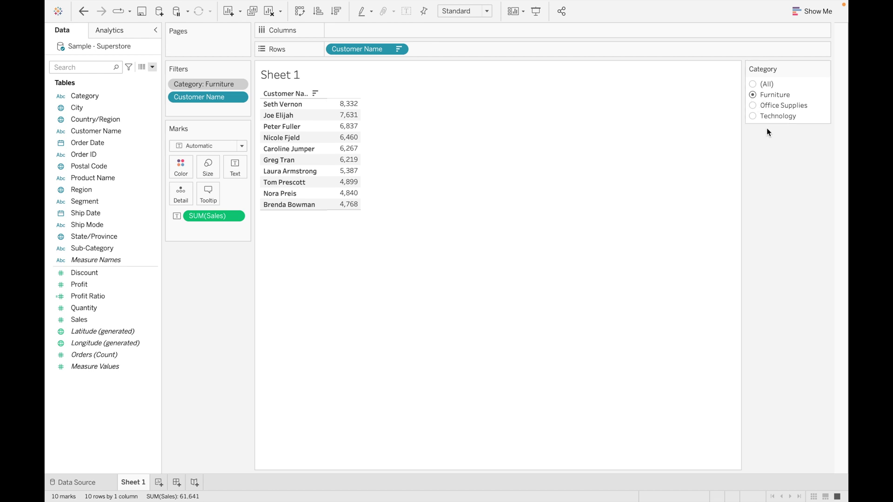
{"action": "left_click", "coordinate": [753, 105]}
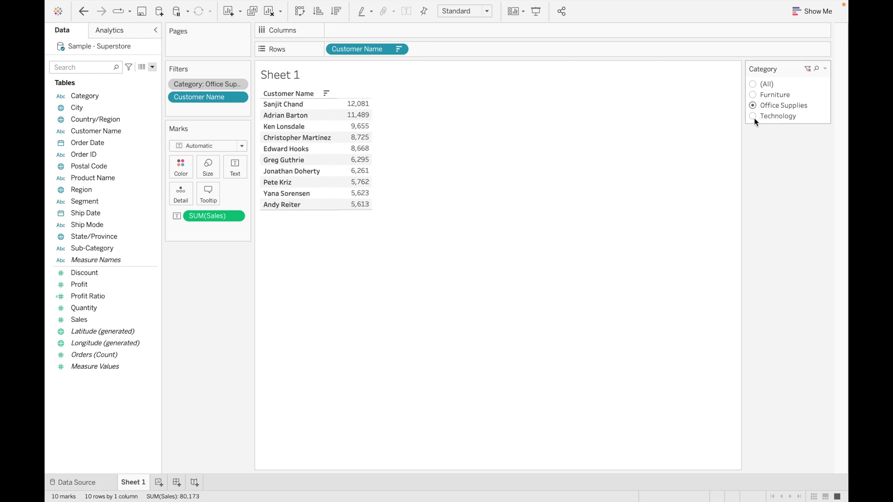
{"action": "left_click", "coordinate": [753, 117]}
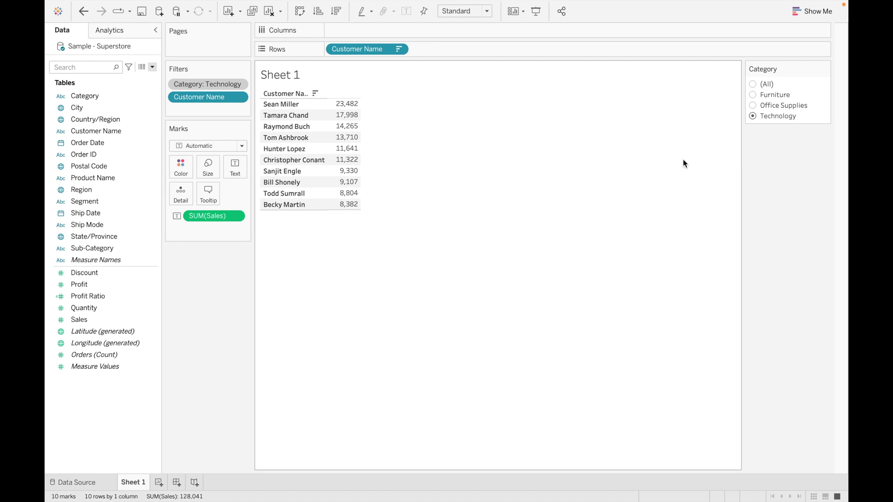
{"action": "left_click", "coordinate": [752, 106]}
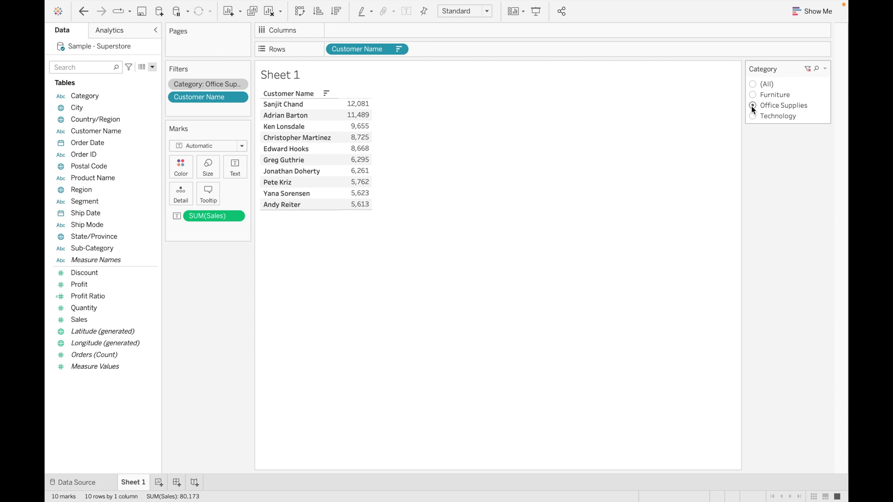
{"action": "key", "text": "ctrl+m"}
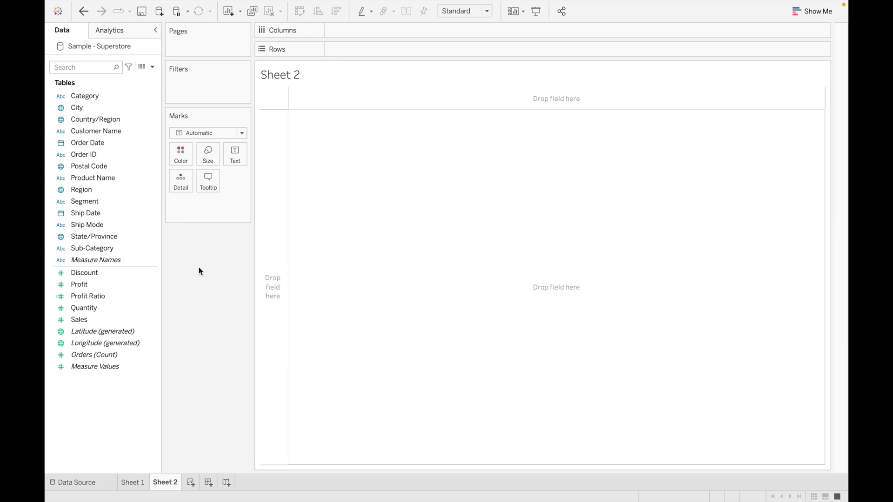
Step: Show SUM(Profit) for every Sub-Category on Sheet 2 and drag Sub-Category onto Filters
{"action": "double_click", "coordinate": [125, 249]}
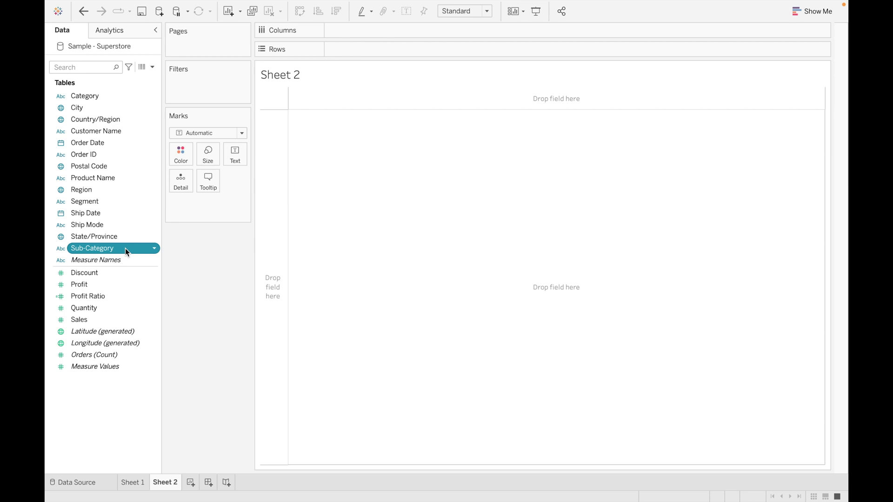
{"action": "double_click", "coordinate": [111, 281]}
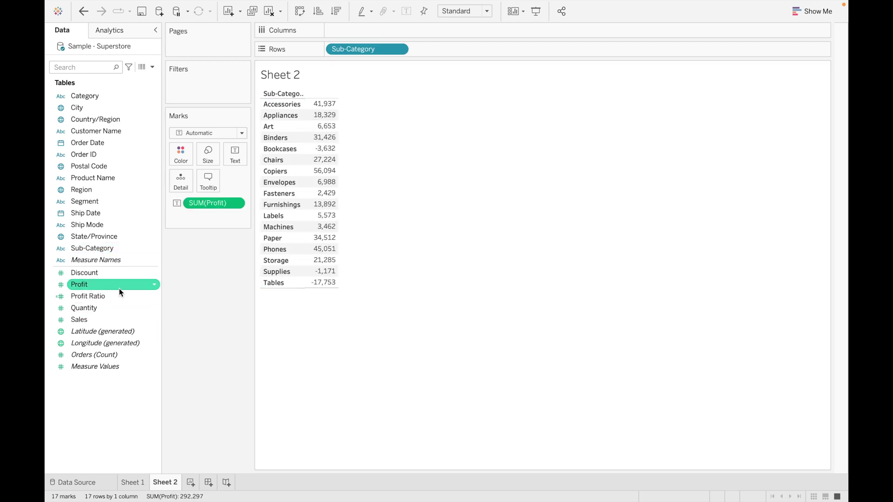
{"action": "left_click_drag", "start_coordinate": [120, 249], "coordinate": [219, 90]}
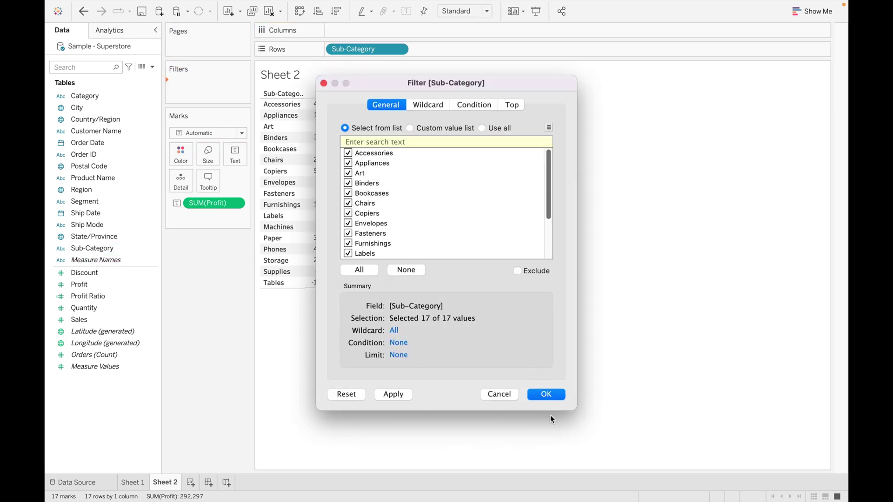
Step: Keep the Top 3 sub-categories by Sum of Profit and sort them descending
{"action": "left_click", "coordinate": [512, 106]}
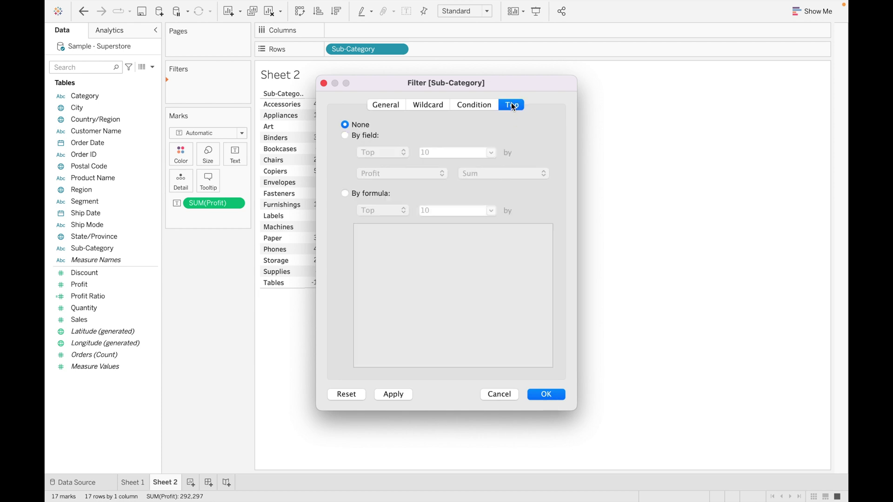
{"action": "left_click", "coordinate": [352, 138]}
{"action": "left_click", "coordinate": [442, 152]}
{"action": "key", "text": "BackSpace"}
{"action": "key", "text": "BackSpace"}
{"action": "type", "text": "3"}
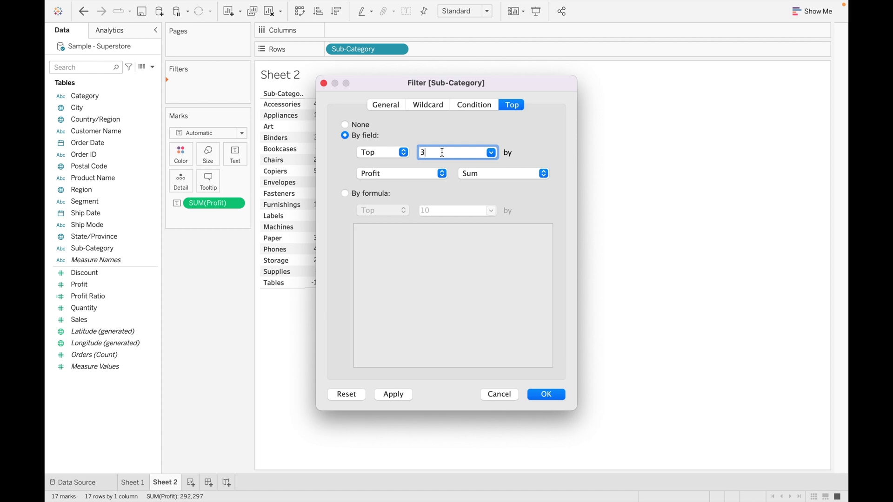
{"action": "left_click", "coordinate": [546, 393]}
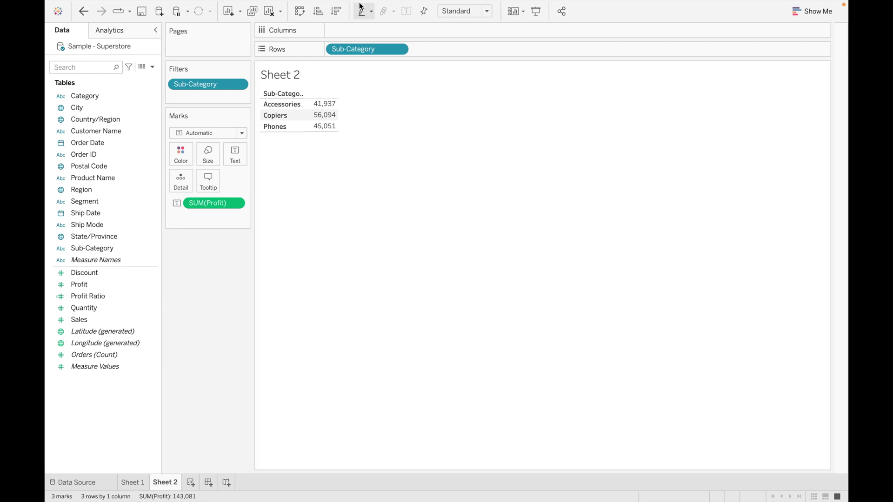
{"action": "left_click", "coordinate": [336, 11]}
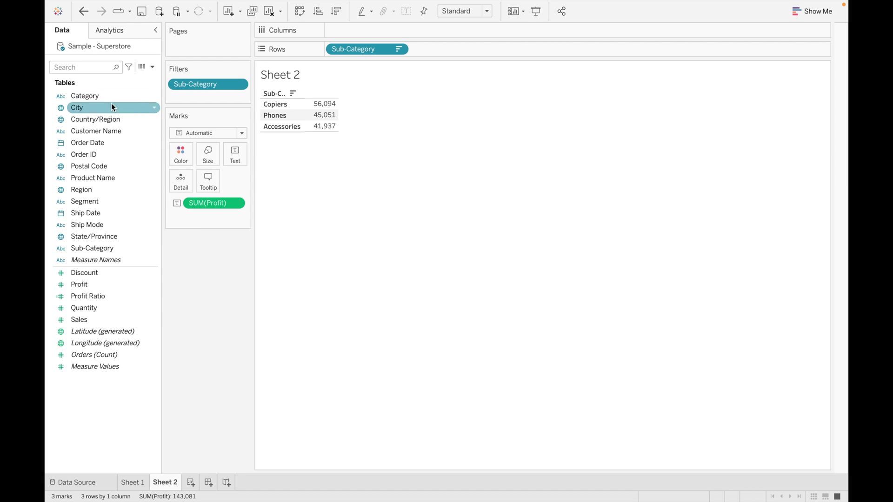
Step: Add a Category filter to Sheet 2 that includes all three categories
{"action": "left_click_drag", "start_coordinate": [112, 99], "coordinate": [214, 100]}
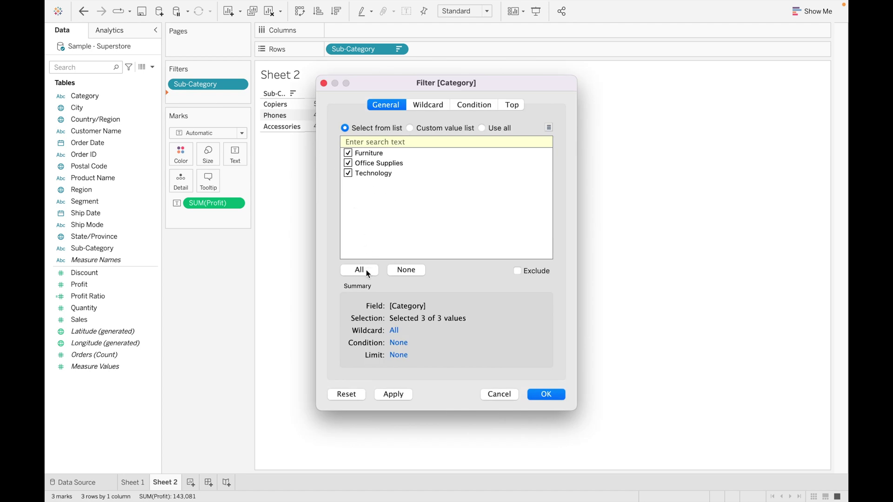
{"action": "left_click", "coordinate": [556, 395]}
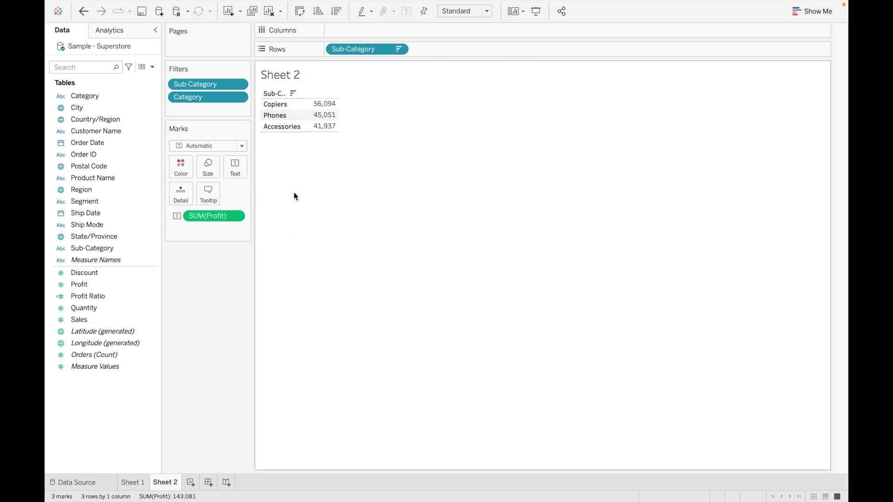
{"action": "left_click", "coordinate": [242, 99]}
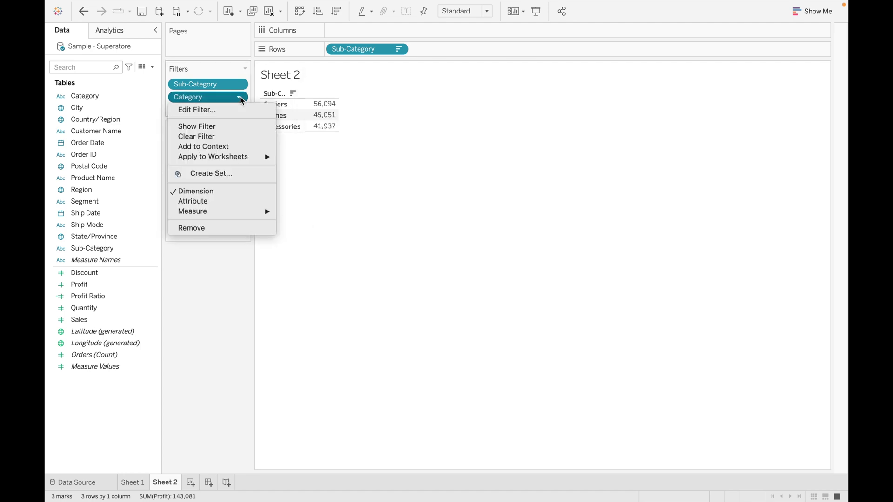
Step: Put Category in context, show it as a Single Value (list) card, and pick Technology
{"action": "left_click", "coordinate": [235, 147]}
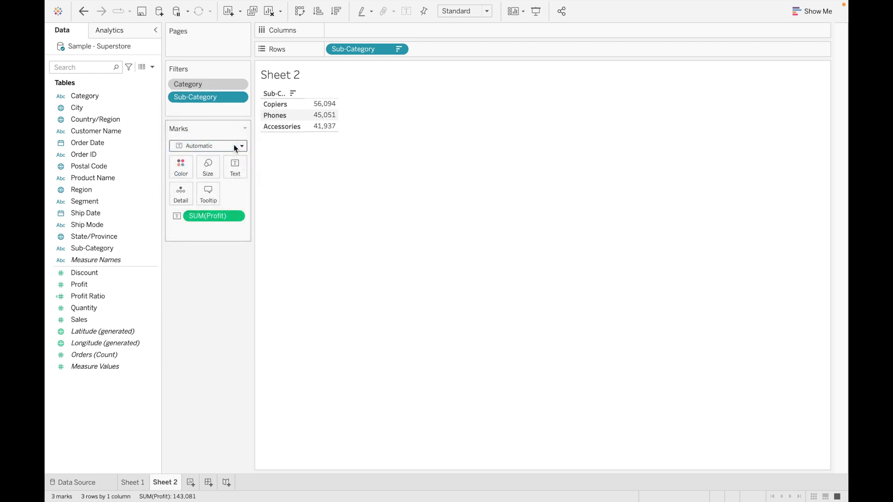
{"action": "left_click", "coordinate": [240, 84]}
{"action": "left_click", "coordinate": [231, 114]}
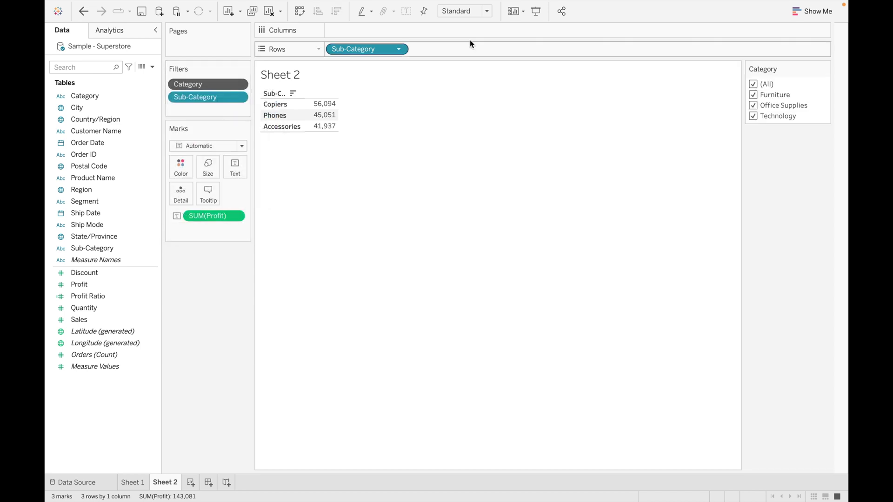
{"action": "left_click", "coordinate": [825, 68]}
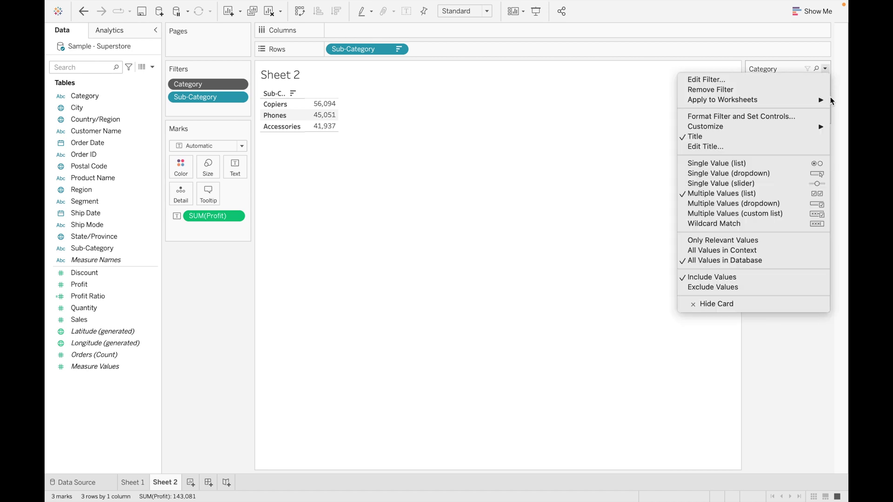
{"action": "left_click", "coordinate": [757, 163]}
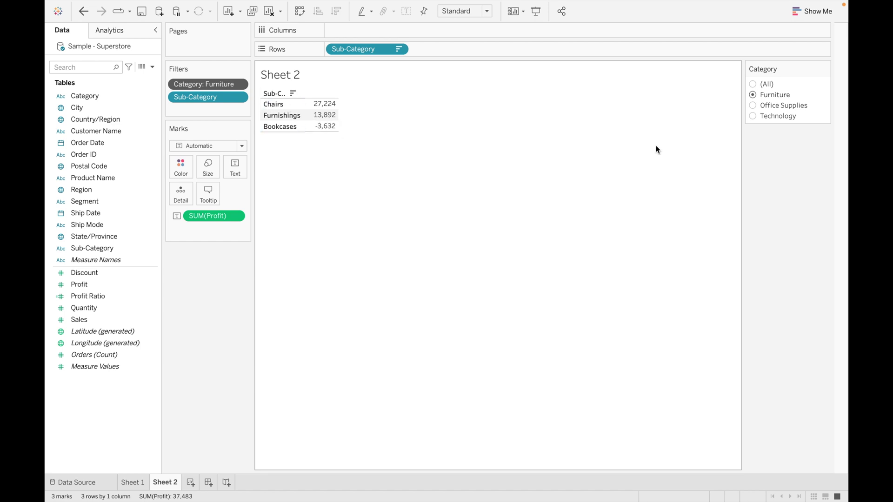
{"action": "left_click", "coordinate": [752, 106]}
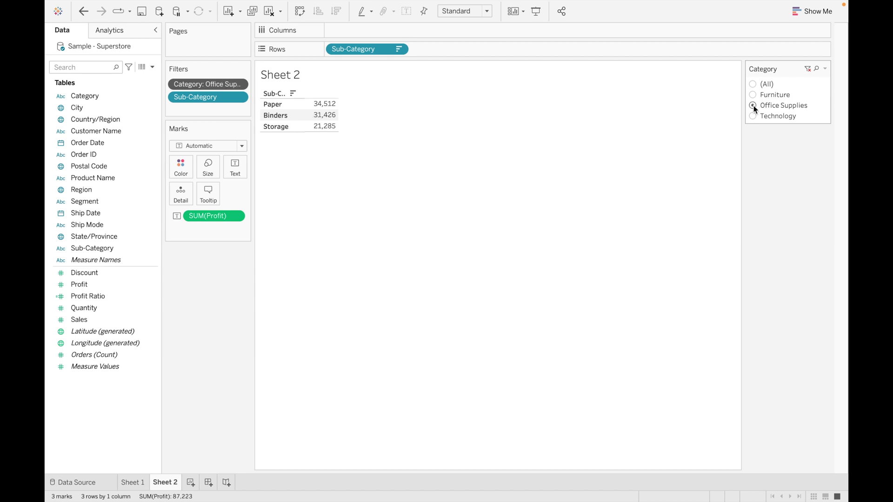
{"action": "left_click", "coordinate": [752, 116]}
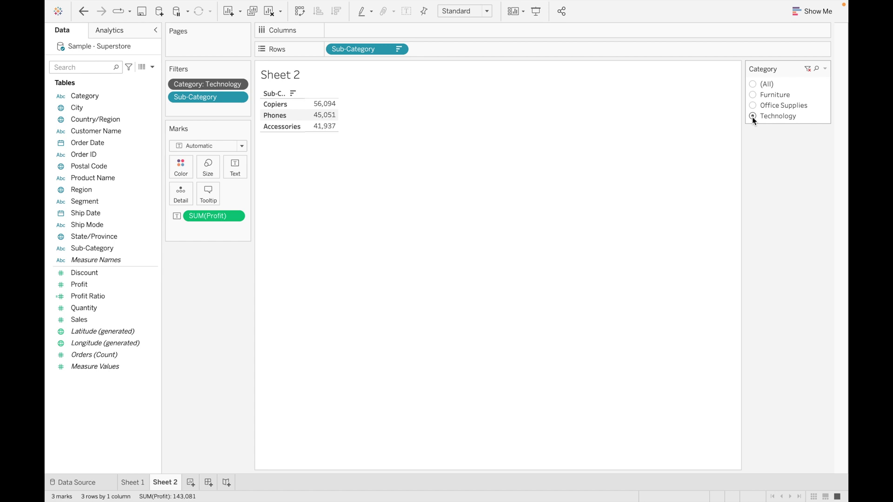